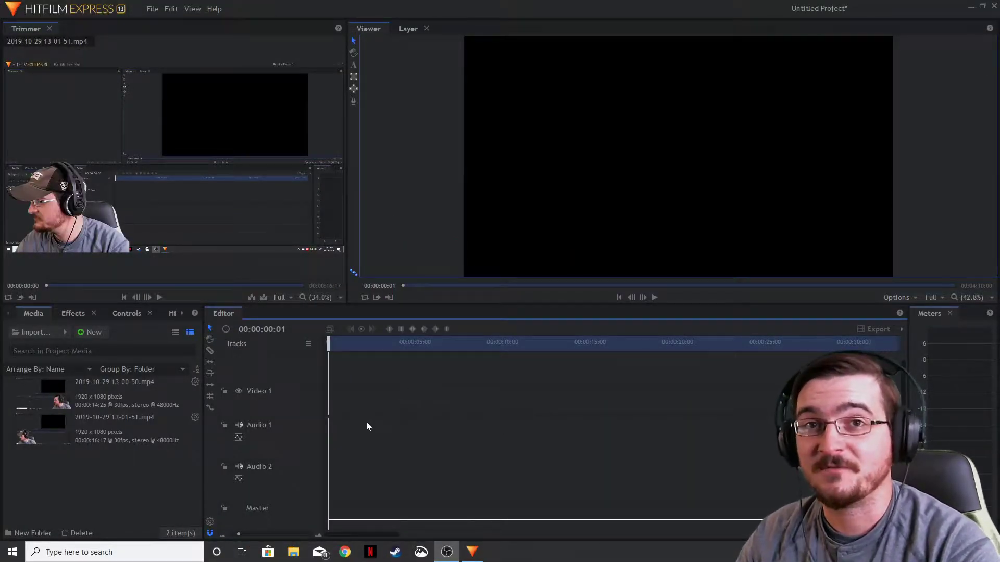
- Place 13-00-50.mp4 at the start of Video 1 and 13-01-51.mp4 right after it, around 15 seconds
click(113, 394)
drag(51, 396, 330, 400)
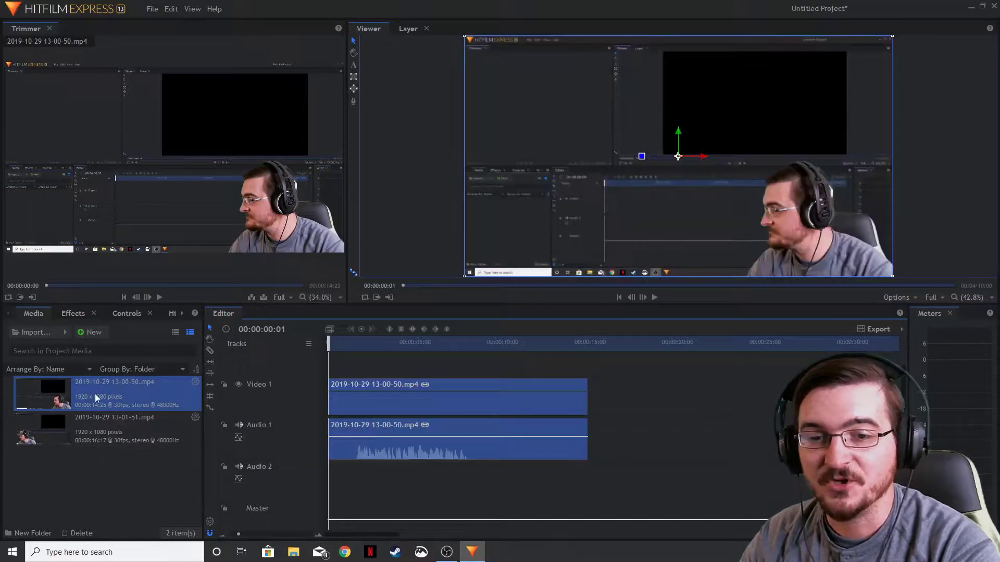
drag(95, 396, 600, 408)
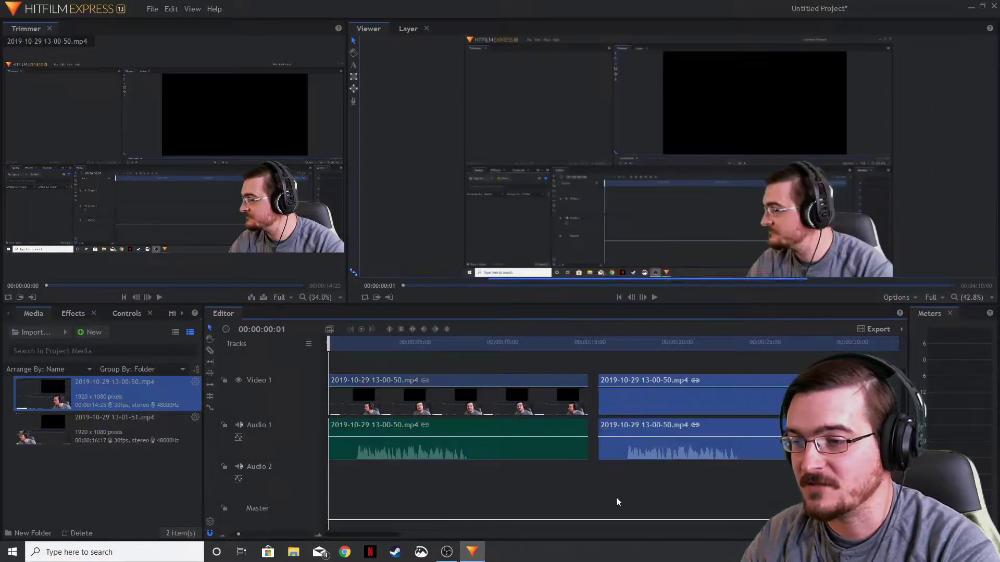
key(Delete)
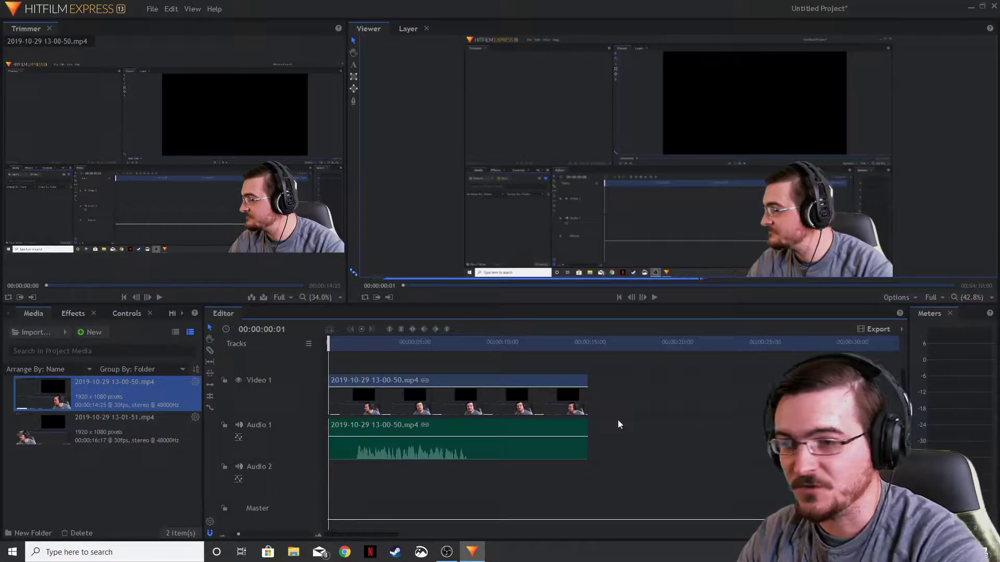
click(98, 423)
drag(99, 423, 597, 401)
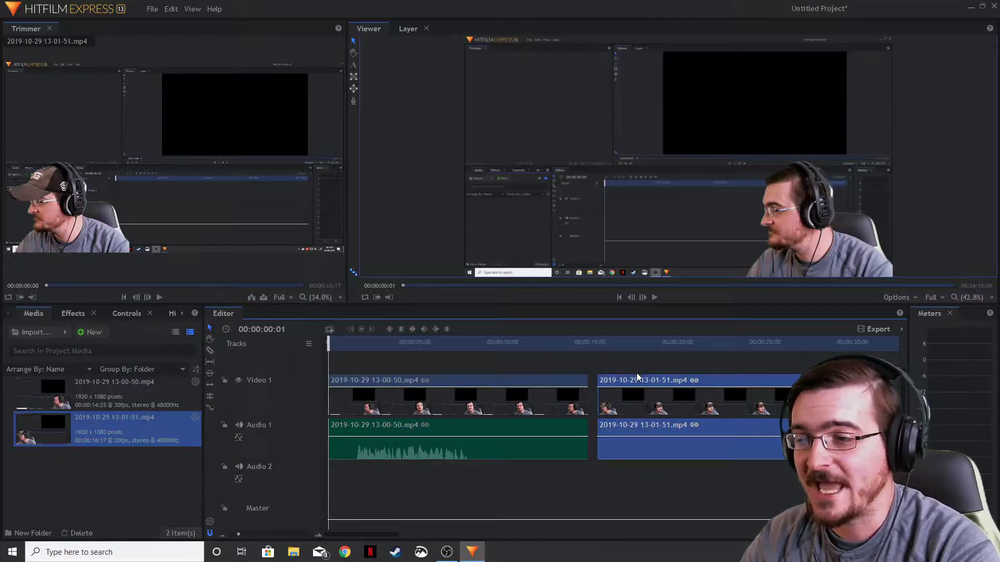
- Move the 13-01-51 clip onto new Video 2 and Audio 2 tracks starting at 00:00:00
drag(636, 385, 371, 374)
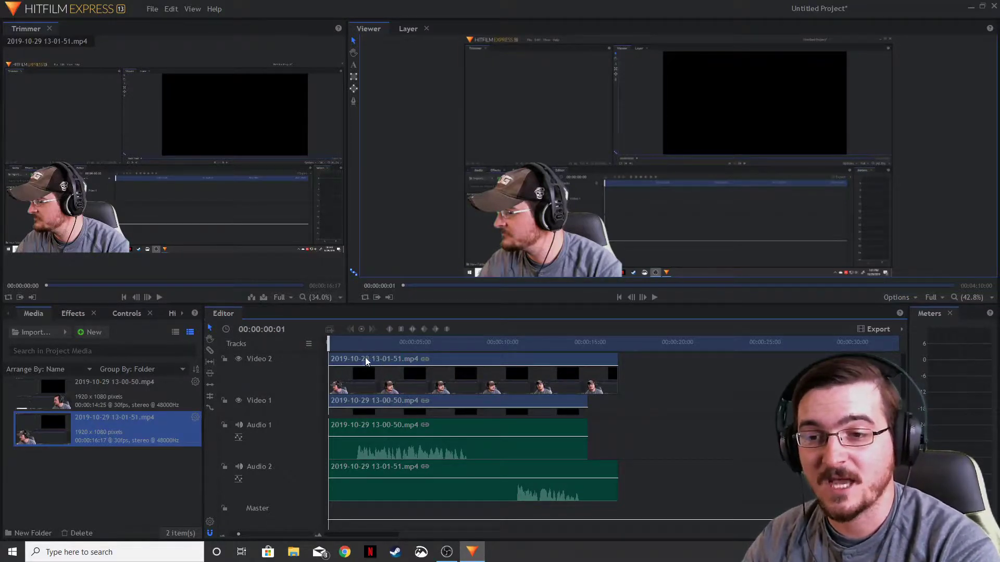
drag(366, 359, 436, 359)
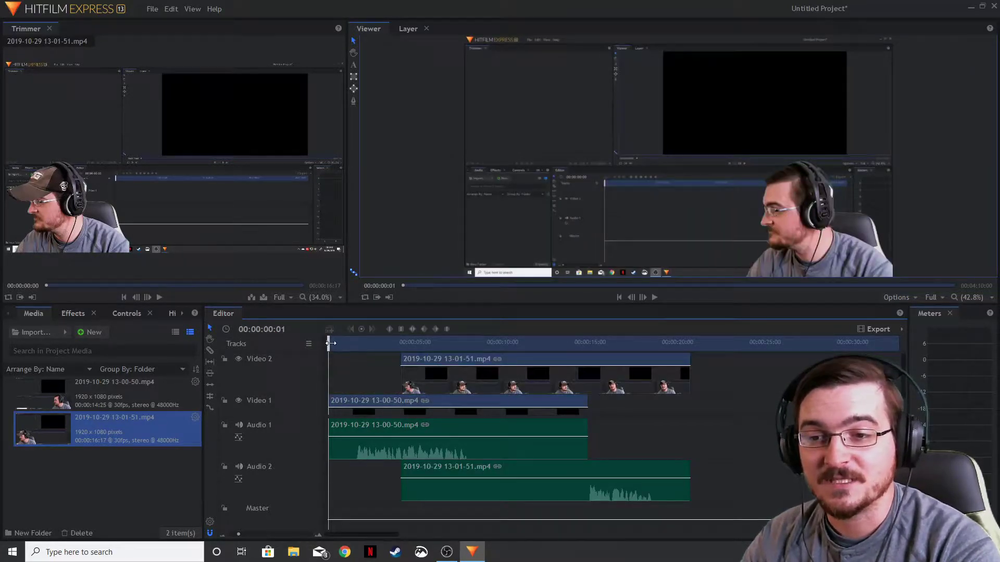
drag(331, 343, 369, 350)
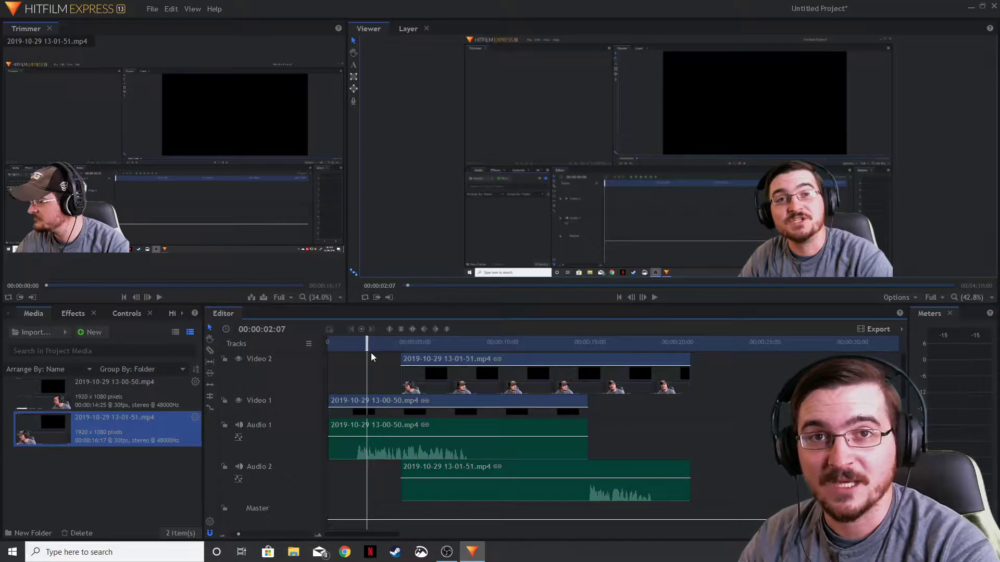
drag(369, 350, 329, 346)
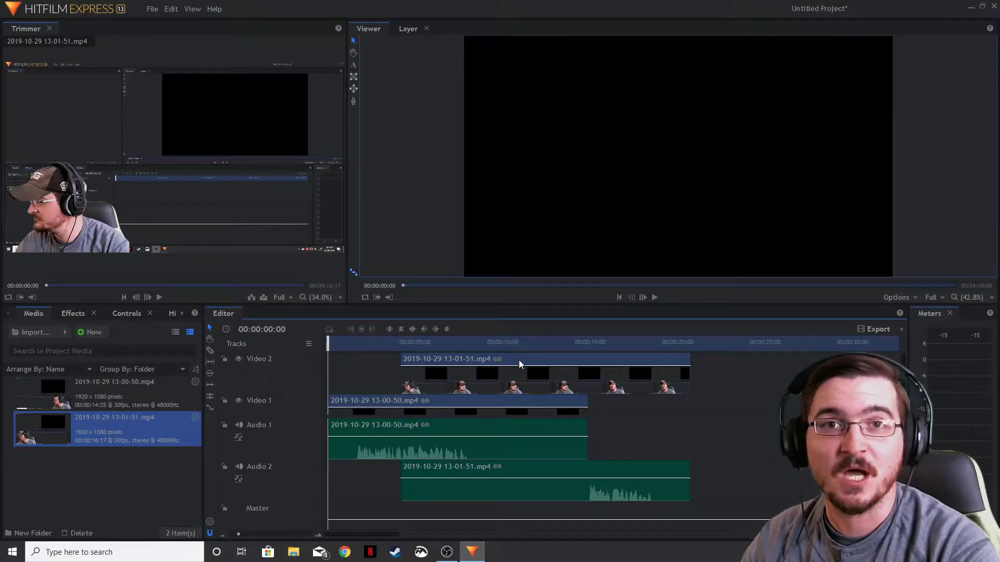
drag(517, 358, 458, 359)
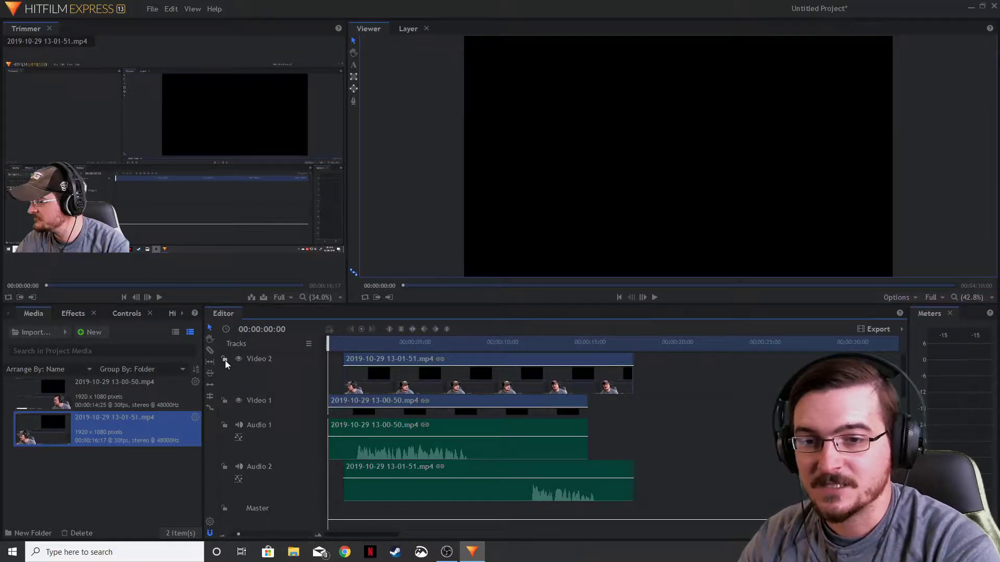
drag(426, 363, 410, 363)
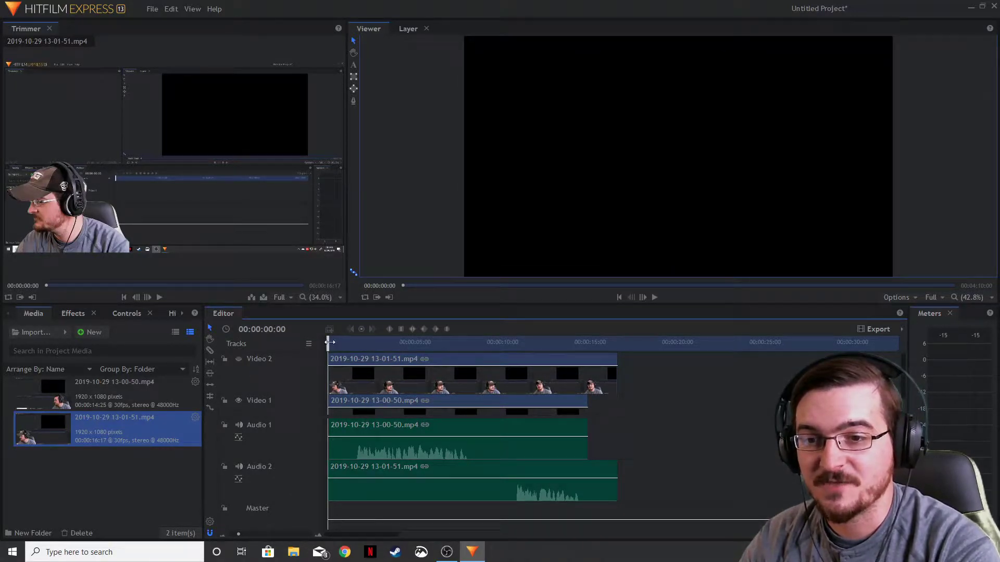
drag(334, 345, 457, 364)
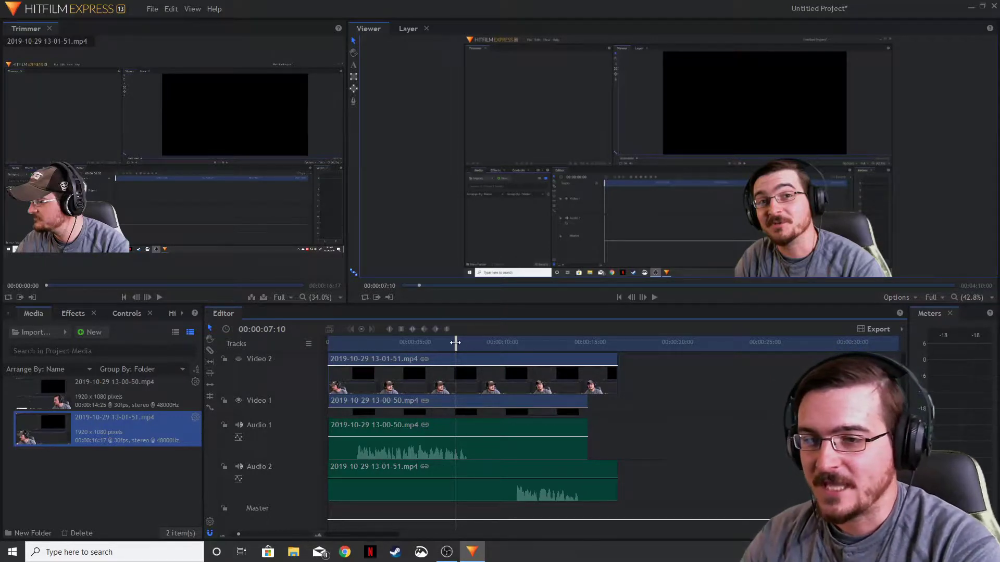
drag(455, 342, 356, 343)
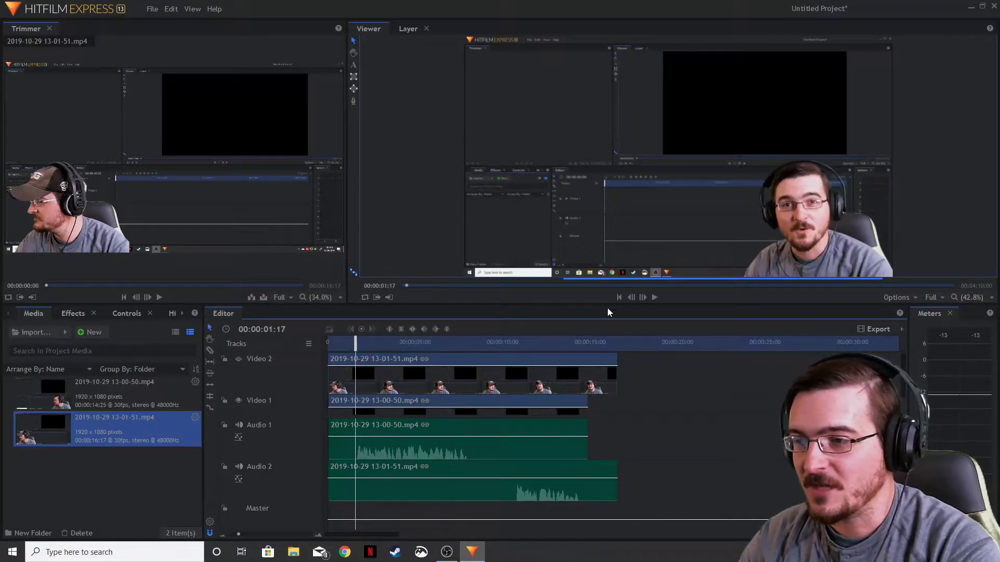
click(654, 298)
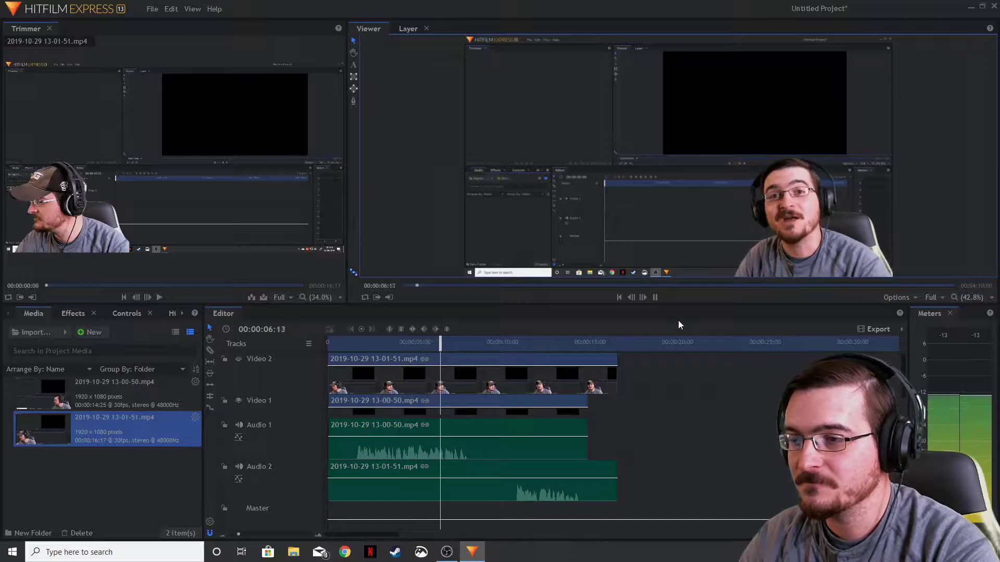
click(655, 297)
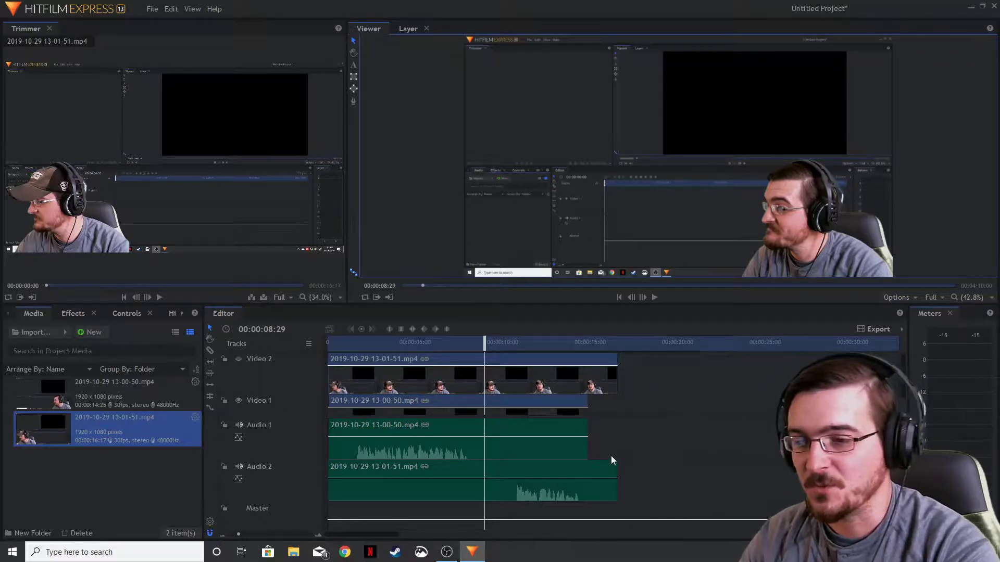
- Turn Video 2's visibility back on and select the 13-01-51 clip around 8–10 seconds
drag(561, 359, 542, 359)
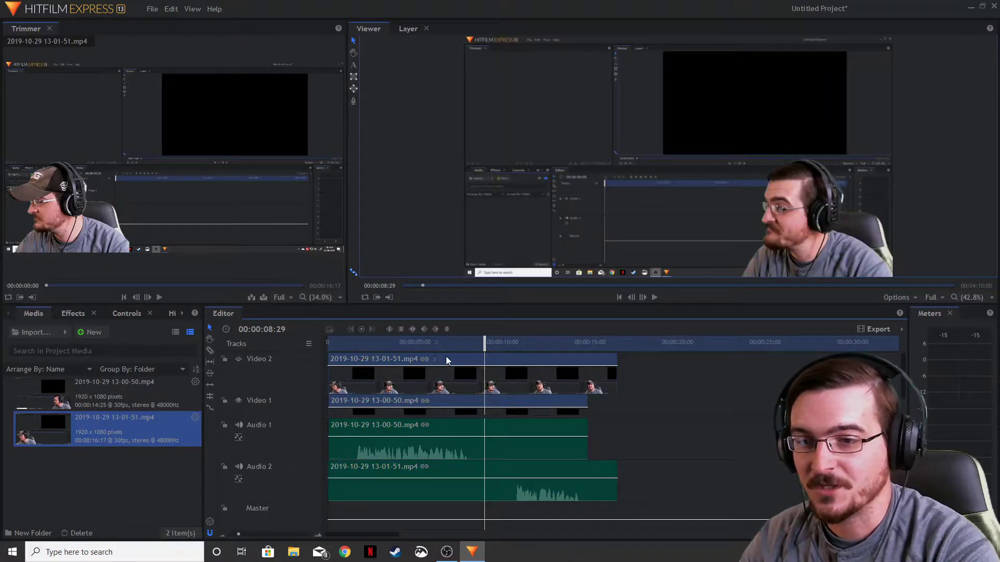
drag(487, 344, 467, 344)
click(239, 359)
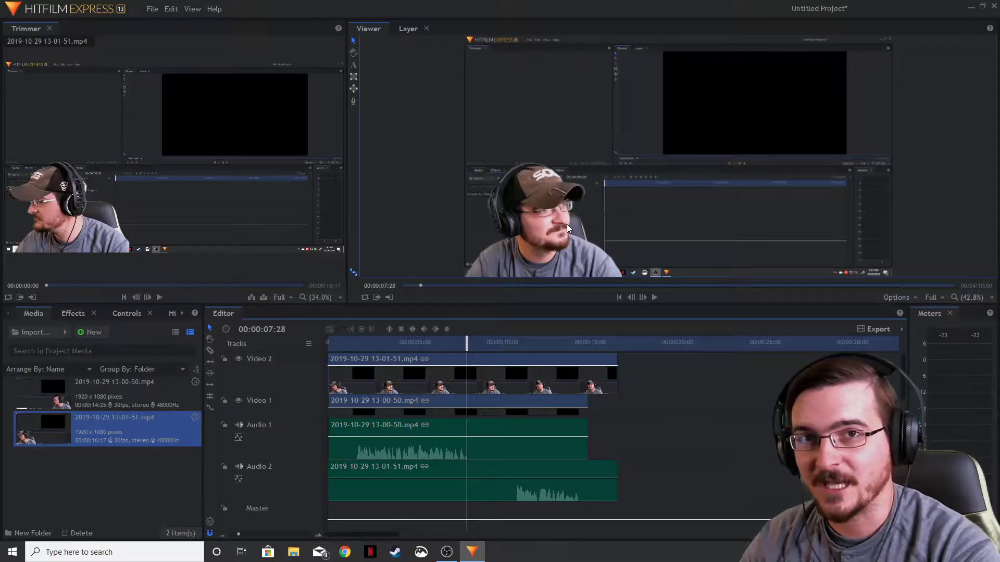
drag(466, 344, 513, 351)
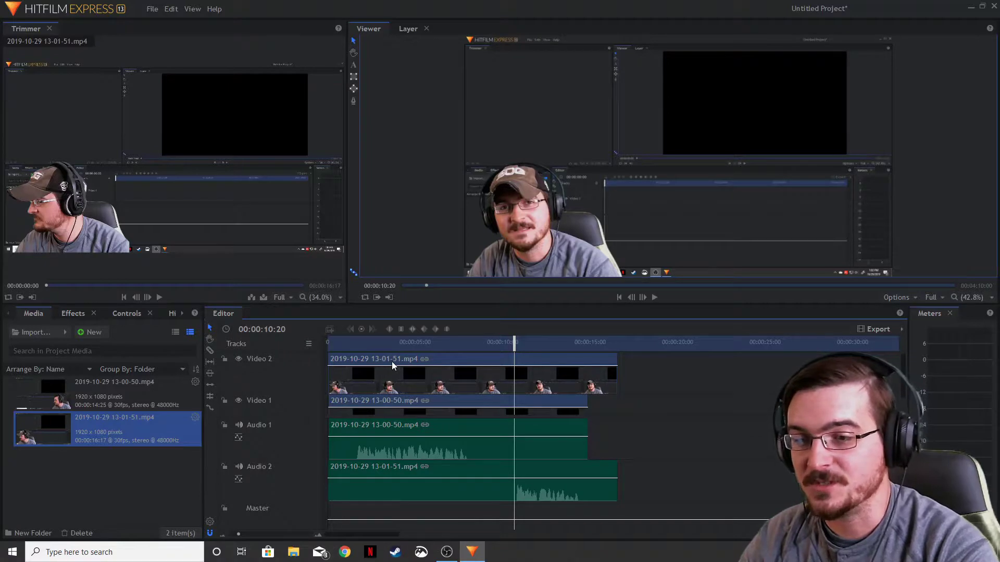
click(468, 360)
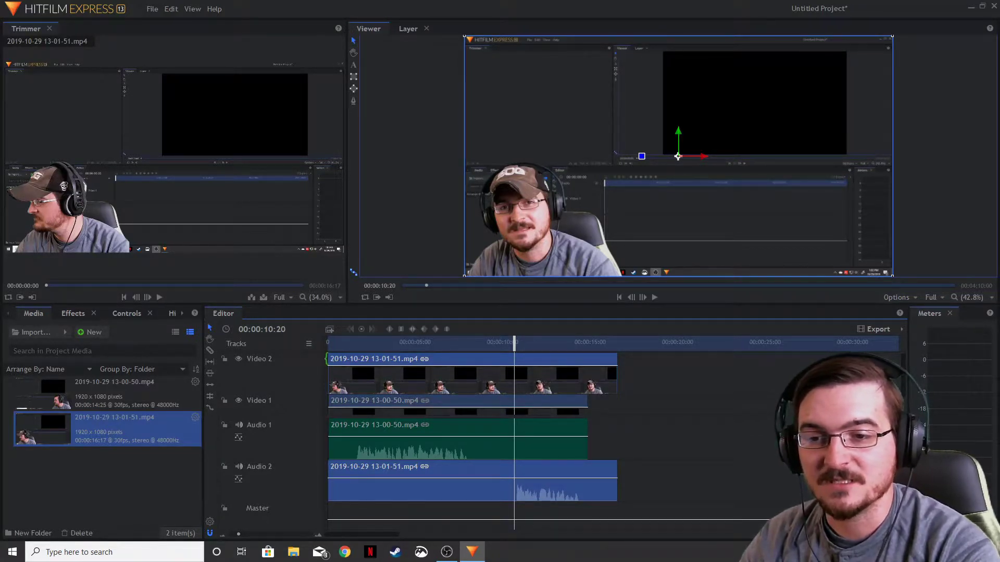
- Trim the 13-01-51 clip's start at 8 seconds, slide it to about 5.5 seconds, and play to check sync
drag(328, 360, 469, 371)
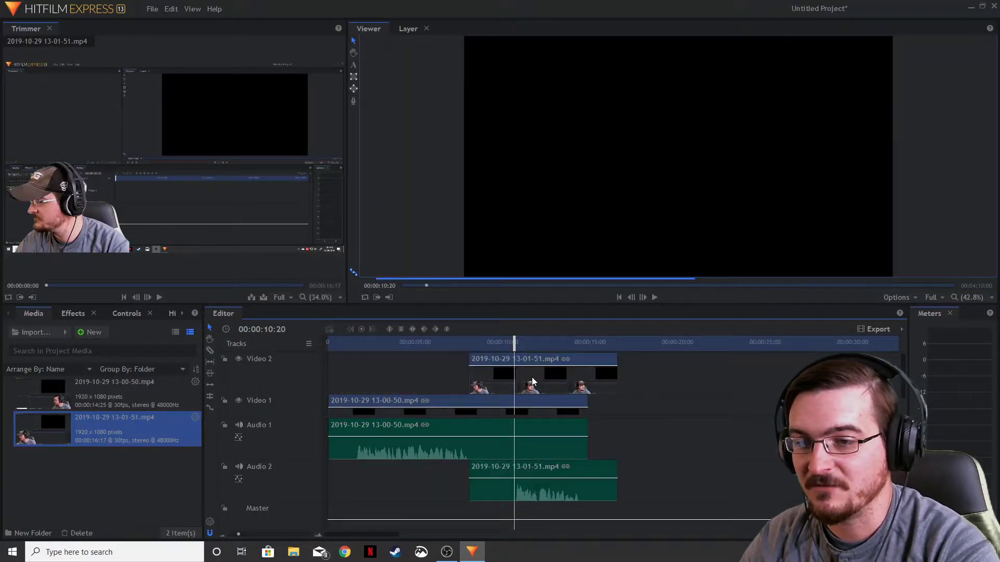
drag(548, 358, 451, 352)
click(422, 343)
key(space)
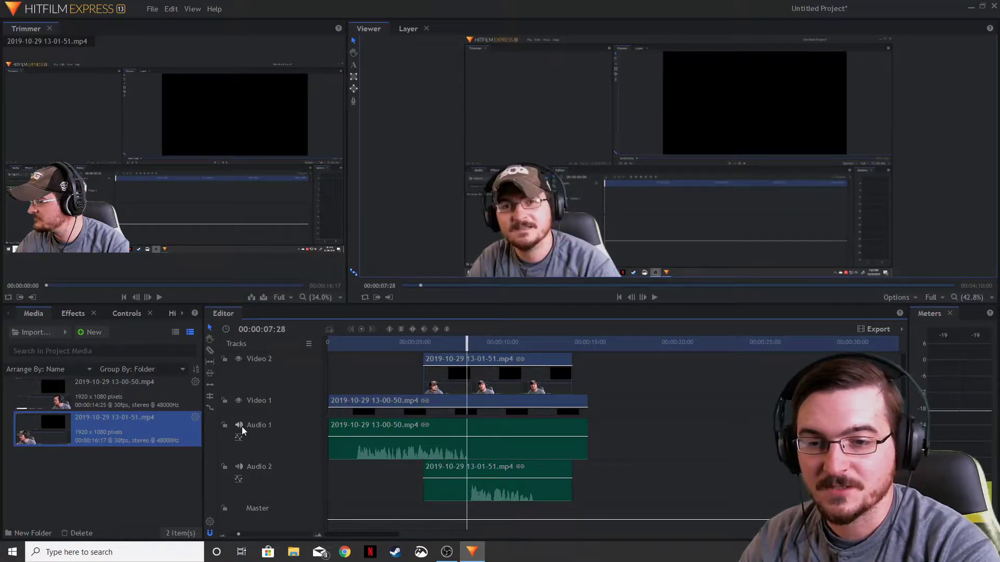
drag(468, 348, 420, 348)
- Slide the trimmed 13-01-51 clip to the timeline start and set the playhead near 13 seconds
drag(456, 352, 470, 345)
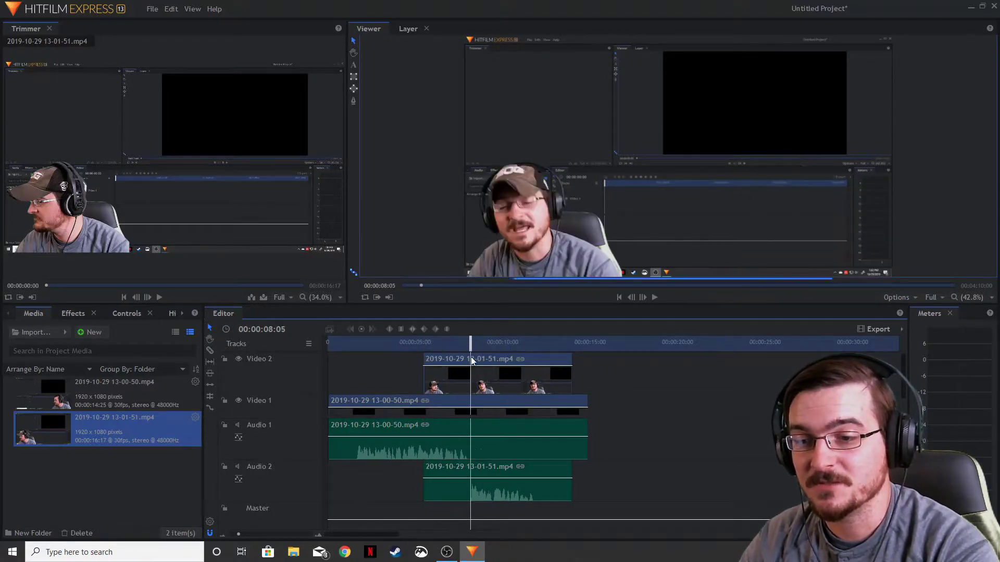
drag(422, 468, 329, 468)
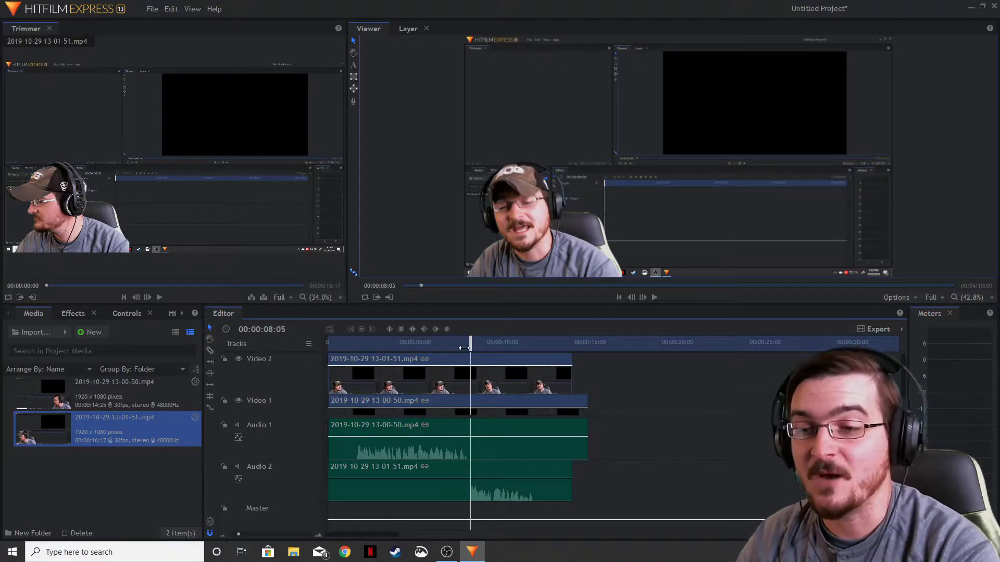
drag(470, 344, 555, 363)
- Trim the end of the Video 1 clip near 14 seconds and return the playhead to about 00:00:01:13
click(210, 350)
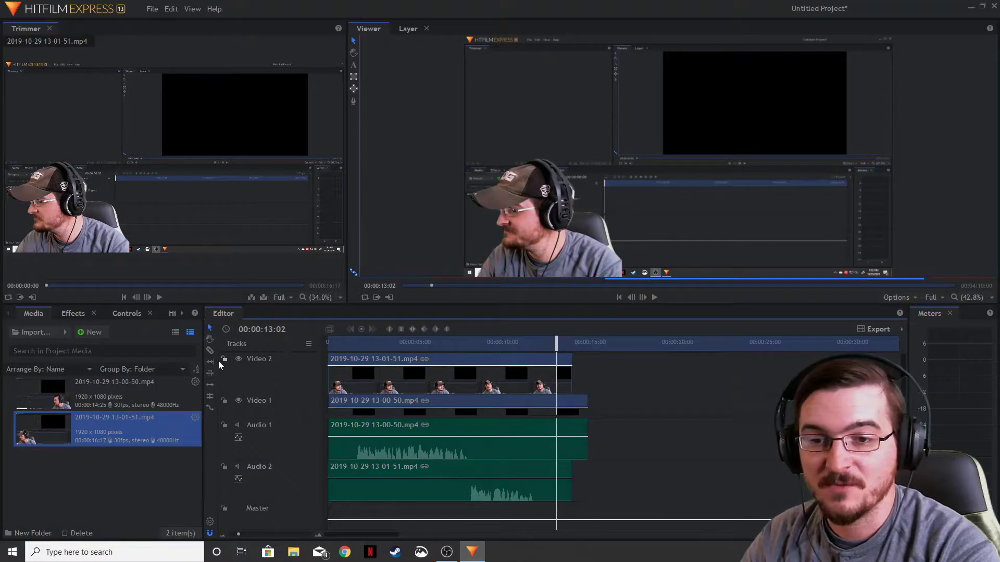
click(210, 327)
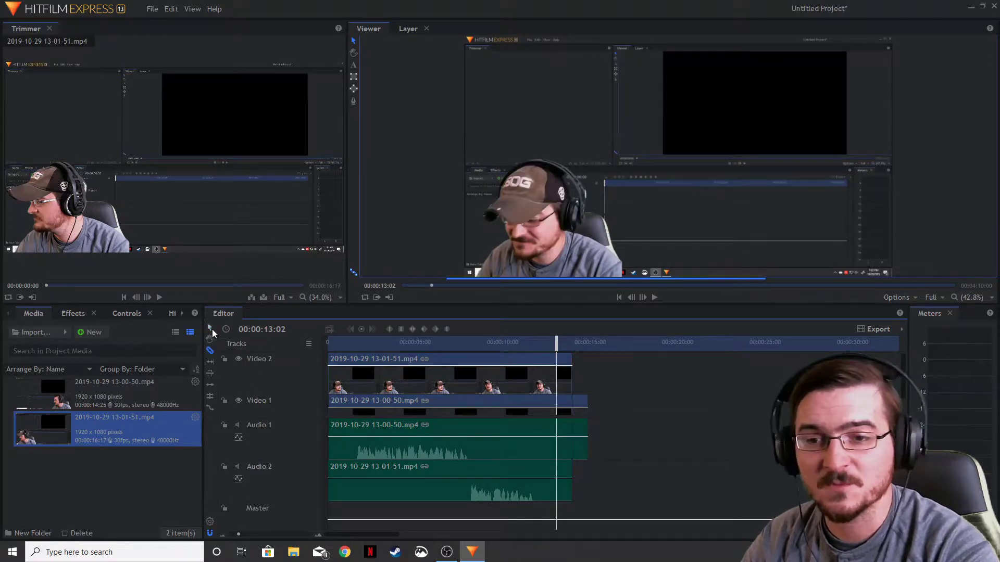
drag(571, 397, 572, 398)
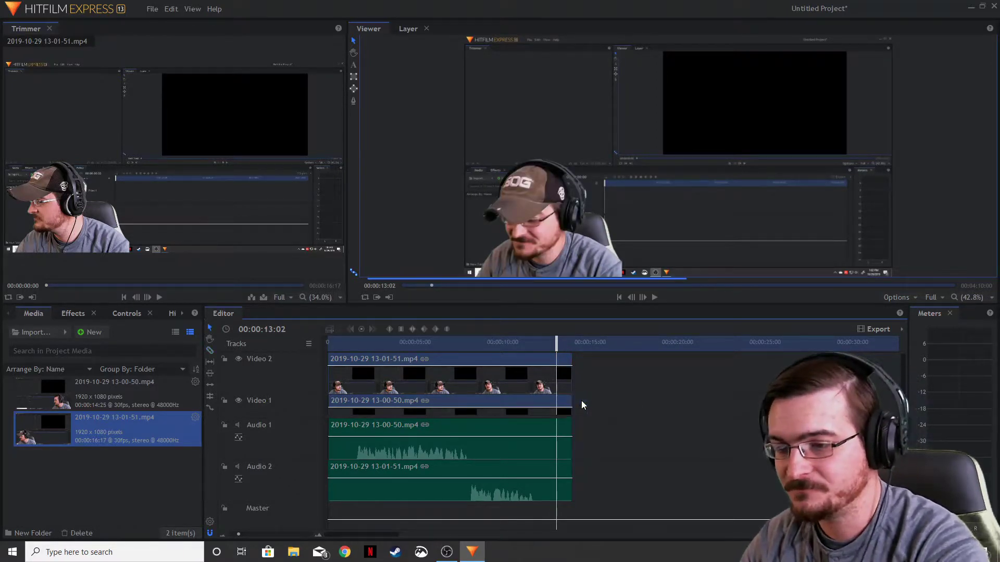
drag(559, 352, 353, 348)
- Split both the Video 1 and Video 2 clips at the playhead with the Razor tool
click(210, 350)
click(356, 388)
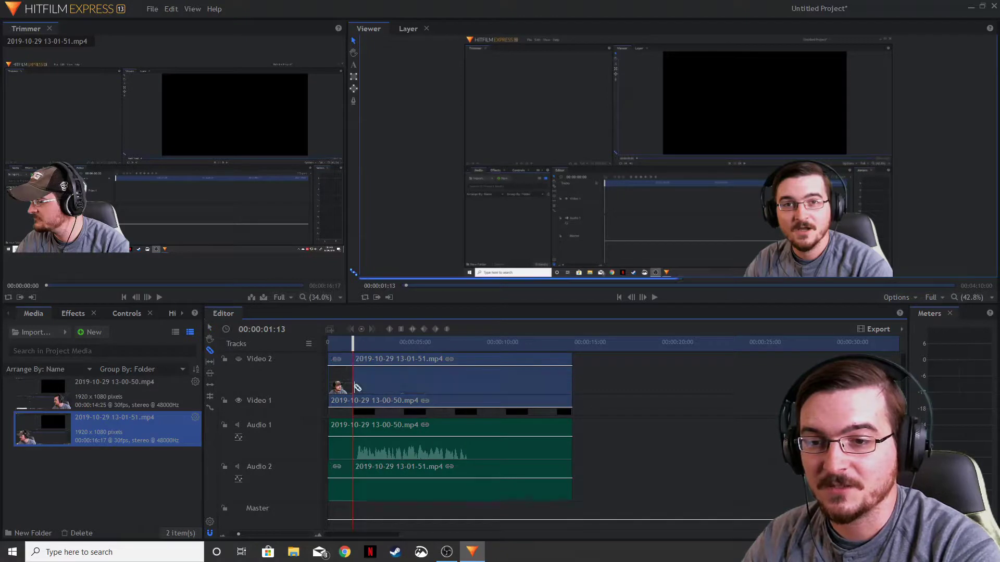
click(356, 430)
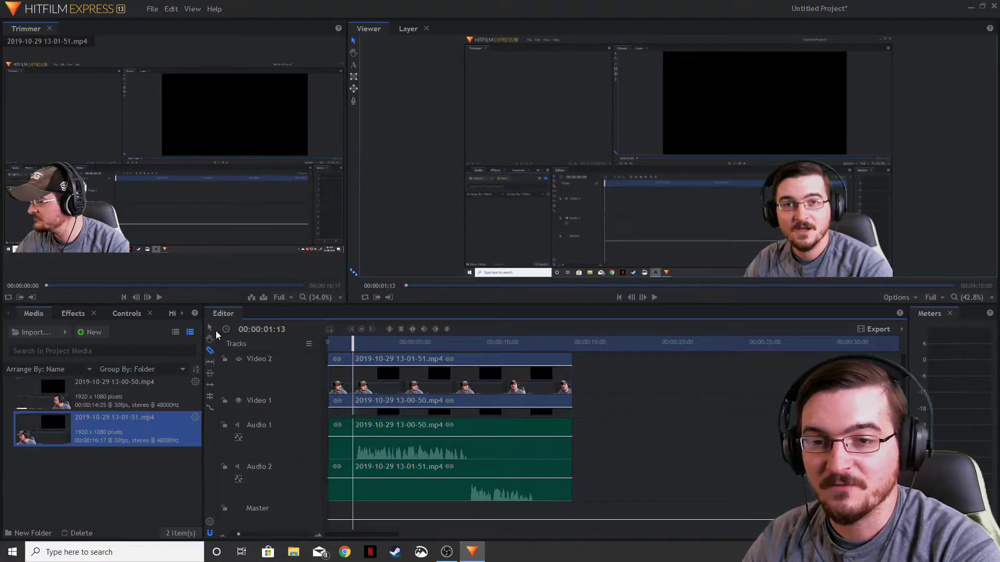
- Delete both short opening pieces and move the four remaining clips to 00:00:00
click(339, 364)
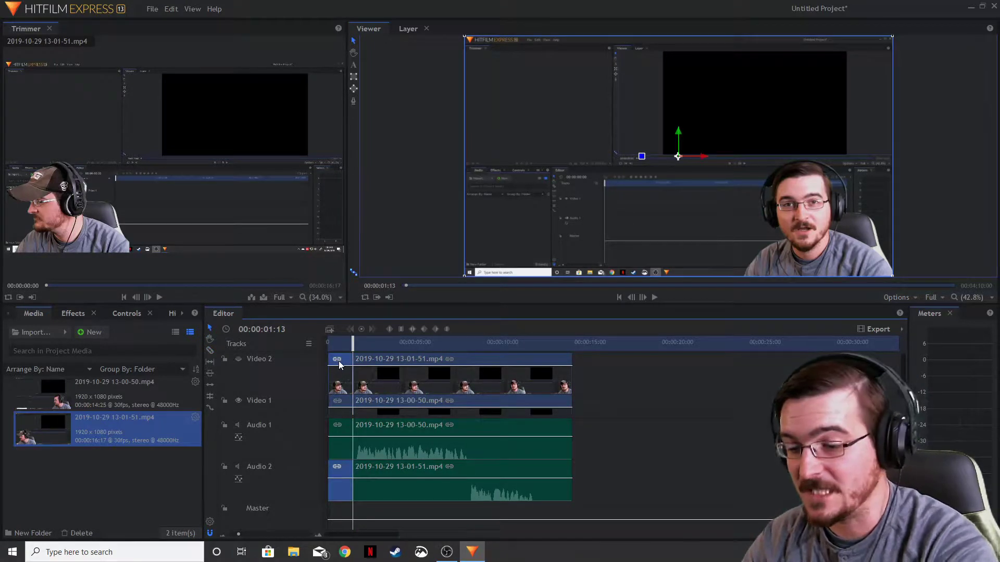
key(Delete)
click(347, 401)
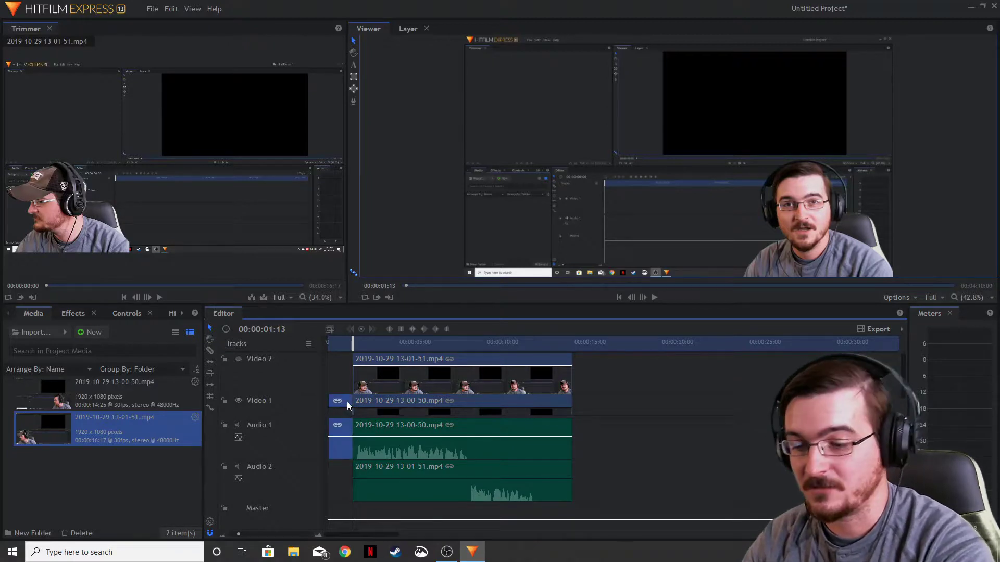
key(Delete)
drag(651, 497, 347, 359)
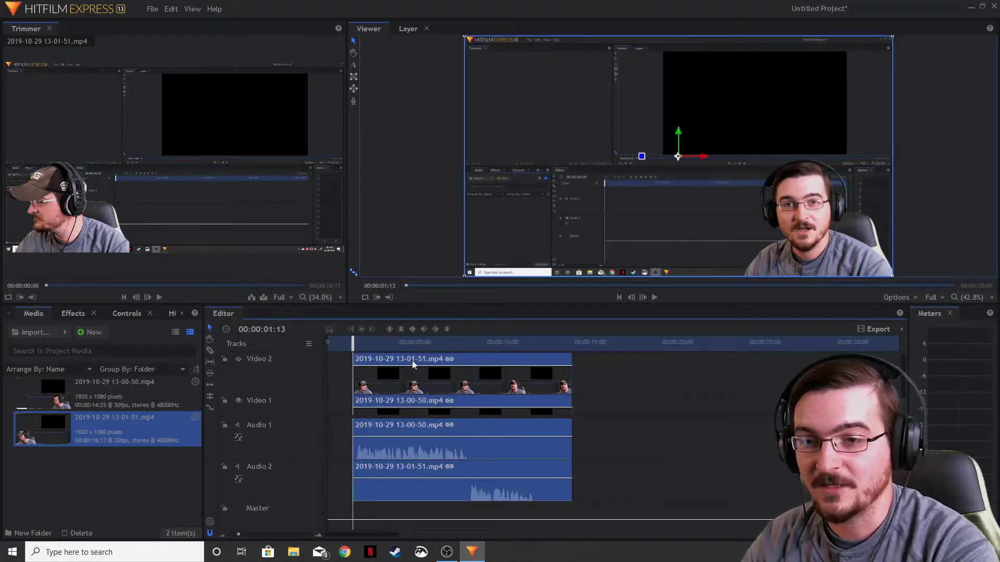
drag(412, 364, 518, 366)
- Make Video 2 visible again and set the playhead to 00:00:10:18
click(238, 360)
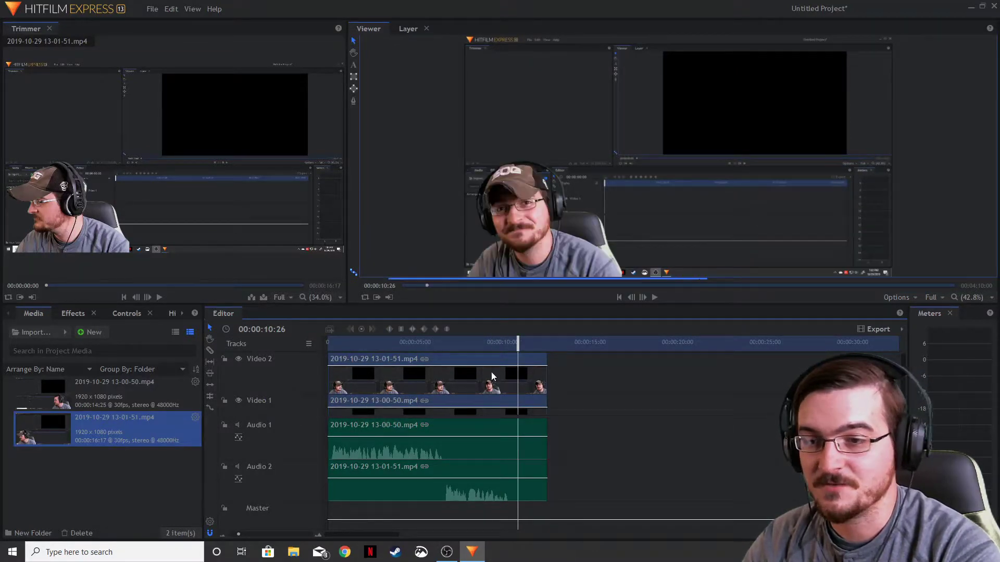
drag(516, 342, 512, 347)
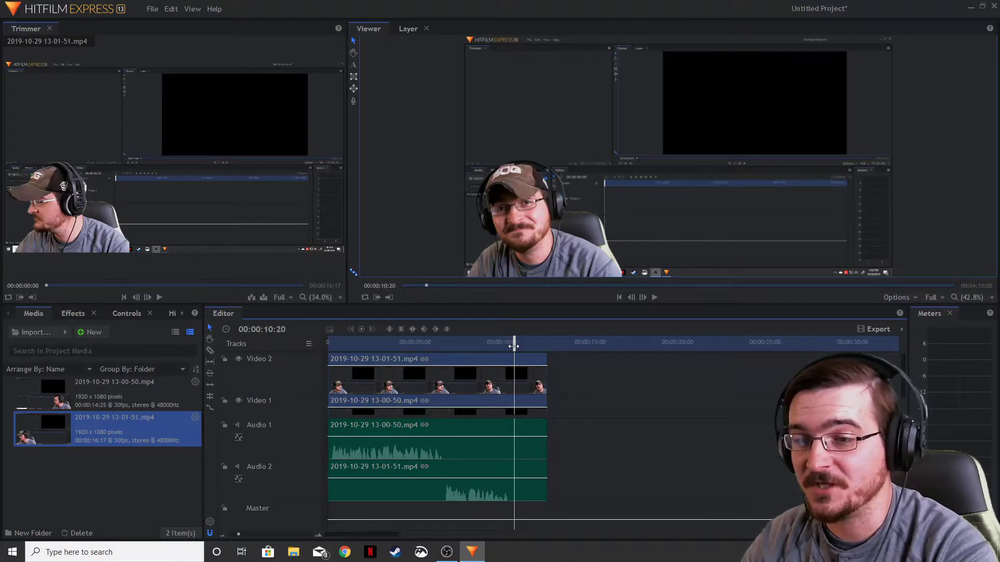
drag(517, 345, 513, 345)
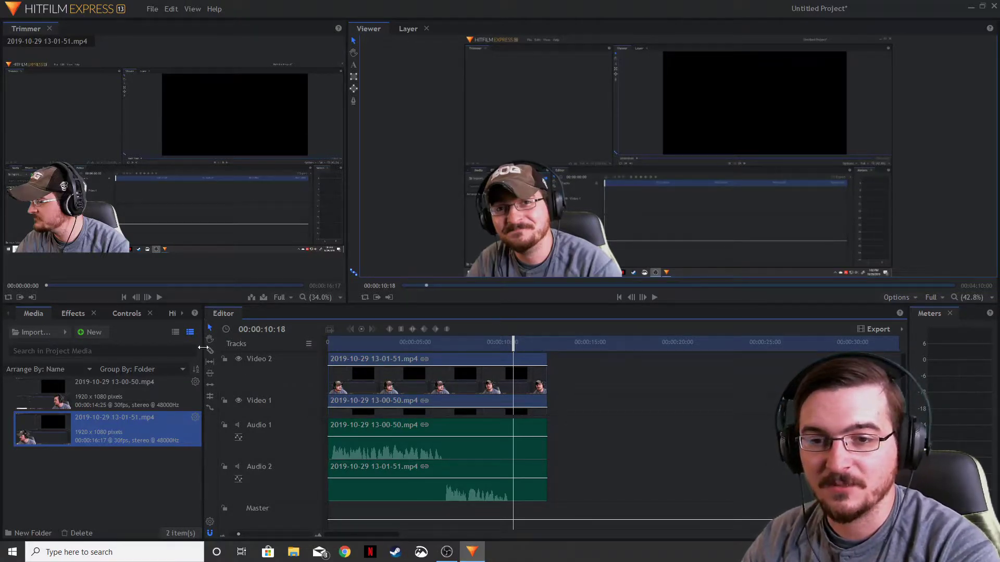
- Slice all tracks at the playhead and delete every piece after 00:00:10:18
click(515, 381)
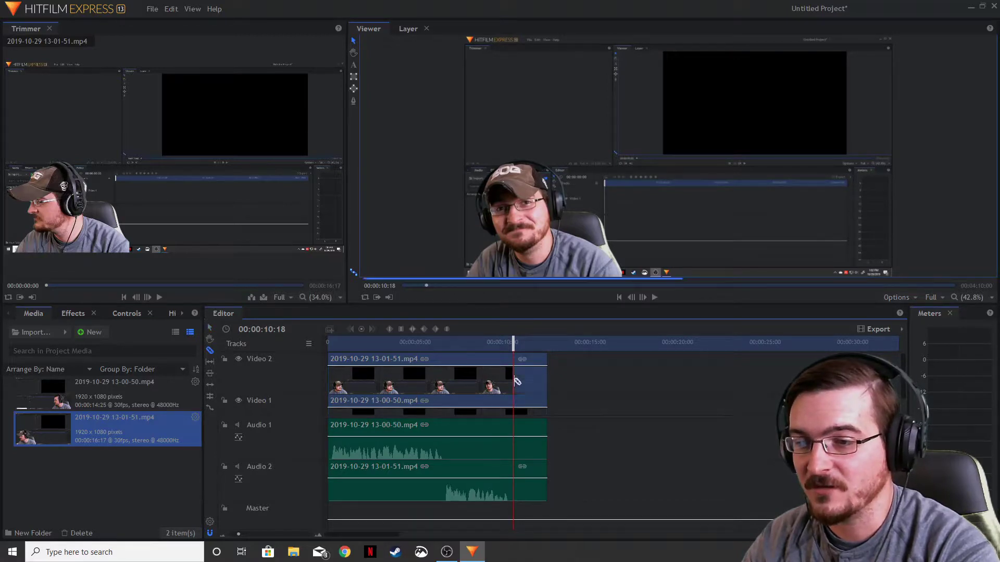
click(516, 426)
key(v)
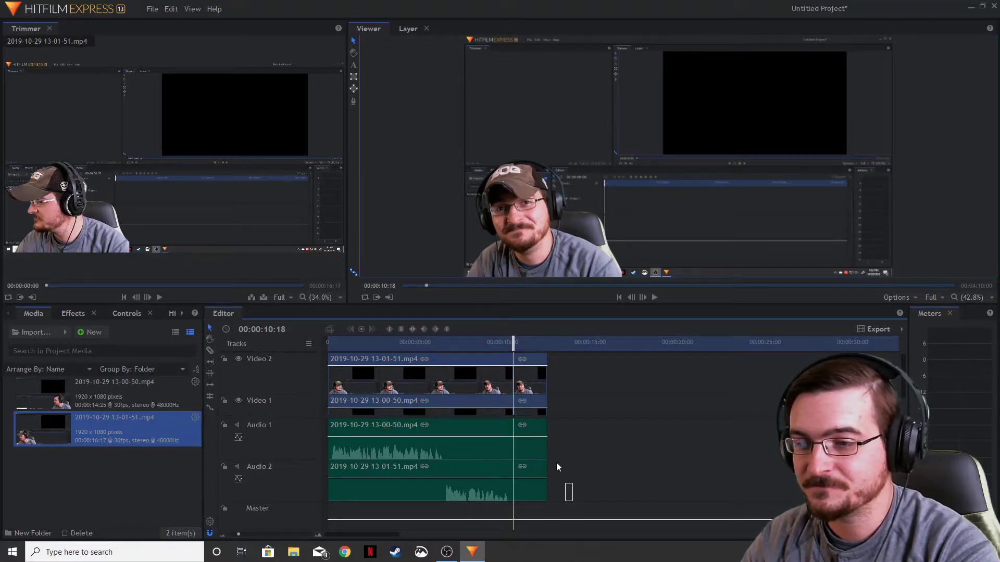
drag(556, 463, 529, 371)
key(Delete)
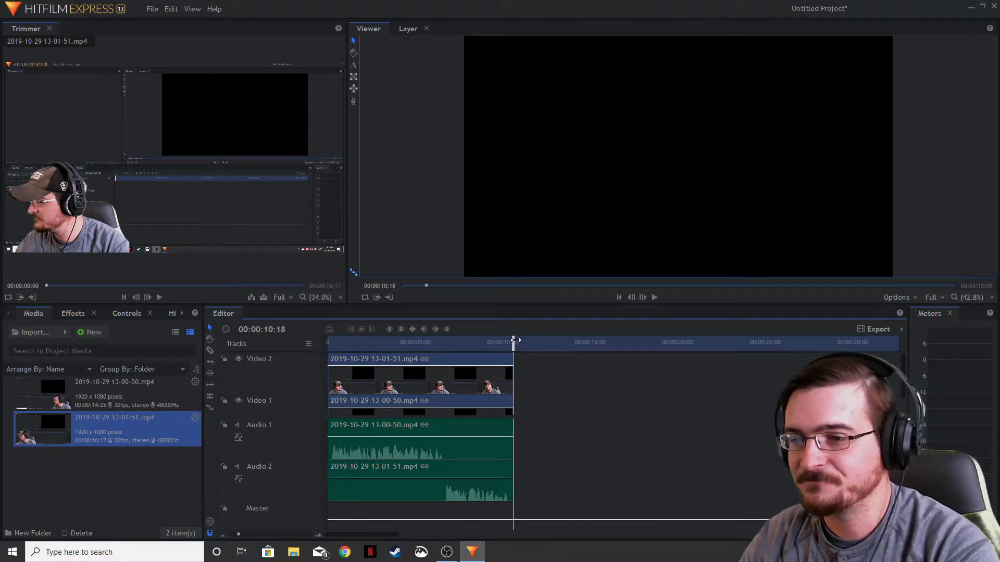
- Scrub the playhead back to about 00:00:03:17 to preview a mid-clip frame
drag(514, 343, 390, 354)
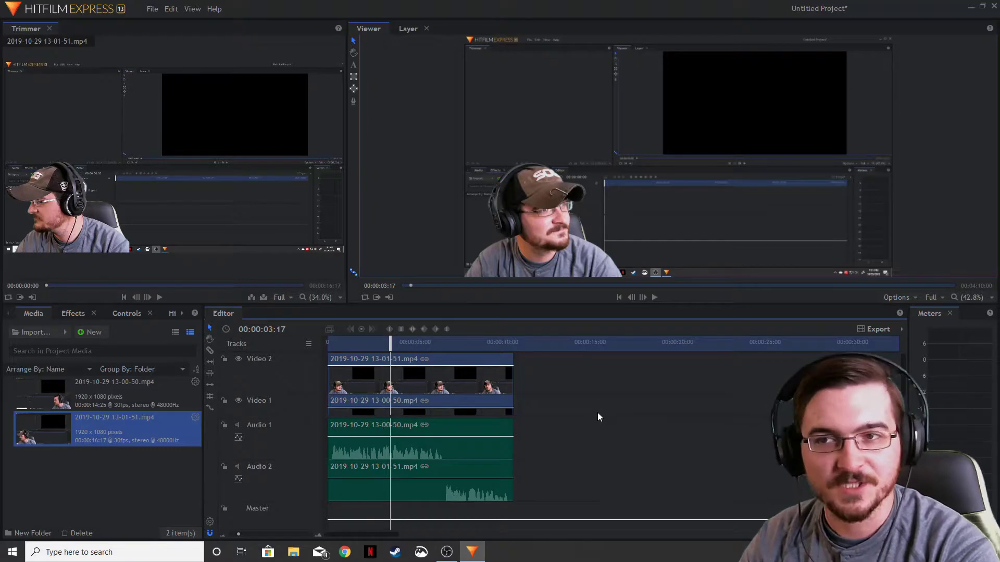
- Draw a rectangle mask over the left part of the Video 2 layer in the Viewer
click(354, 78)
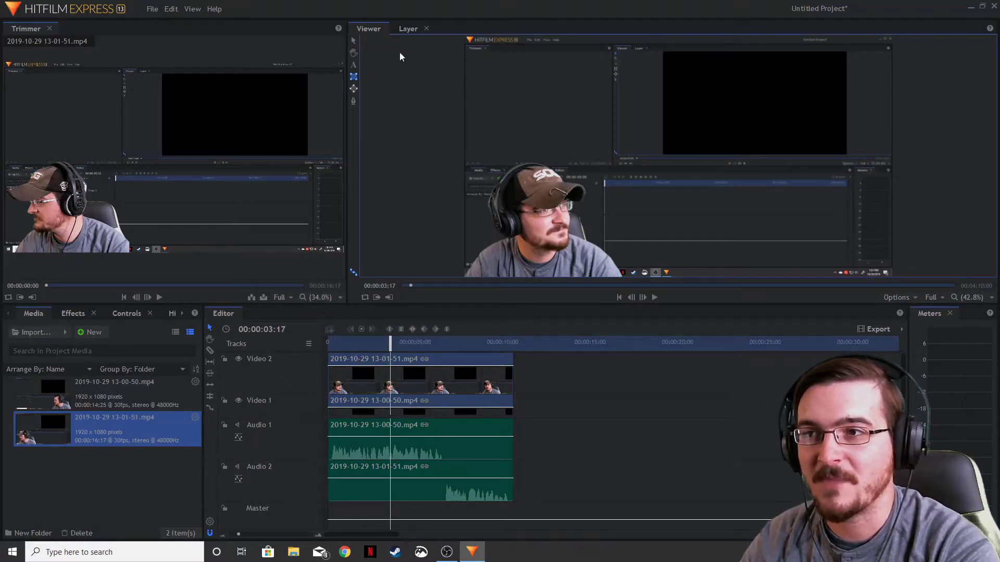
drag(658, 36, 416, 280)
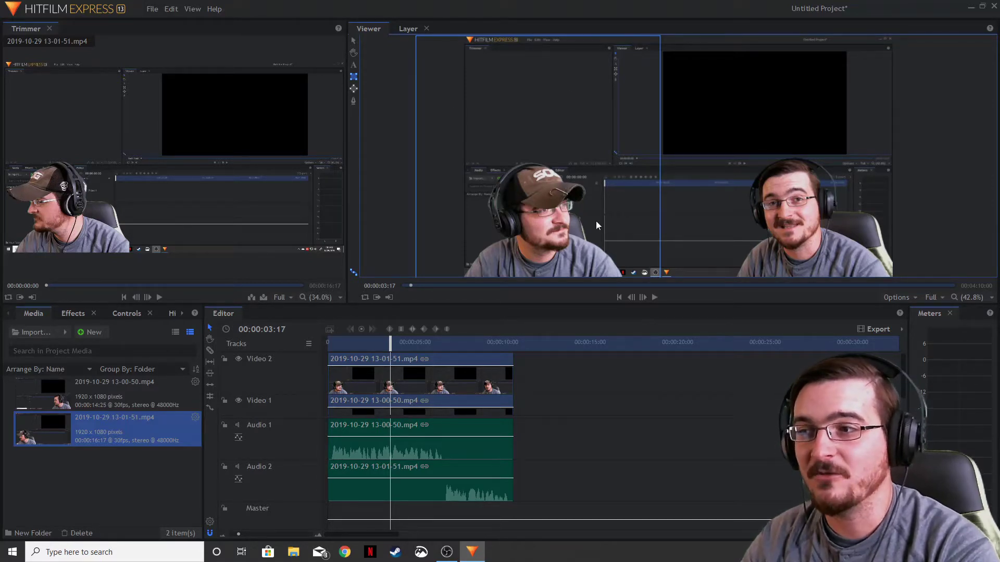
mouse_move(340, 83)
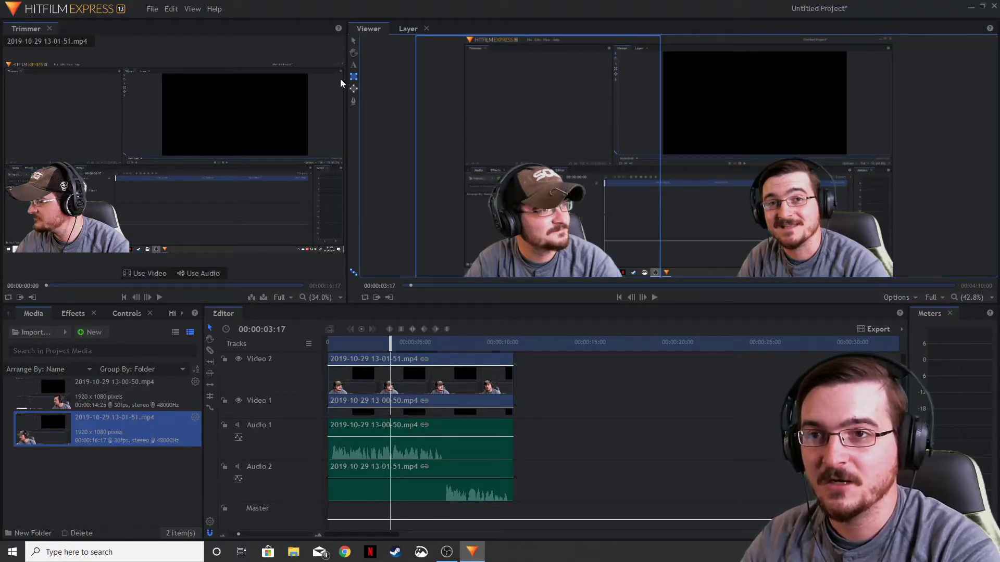
click(353, 41)
drag(385, 343, 327, 344)
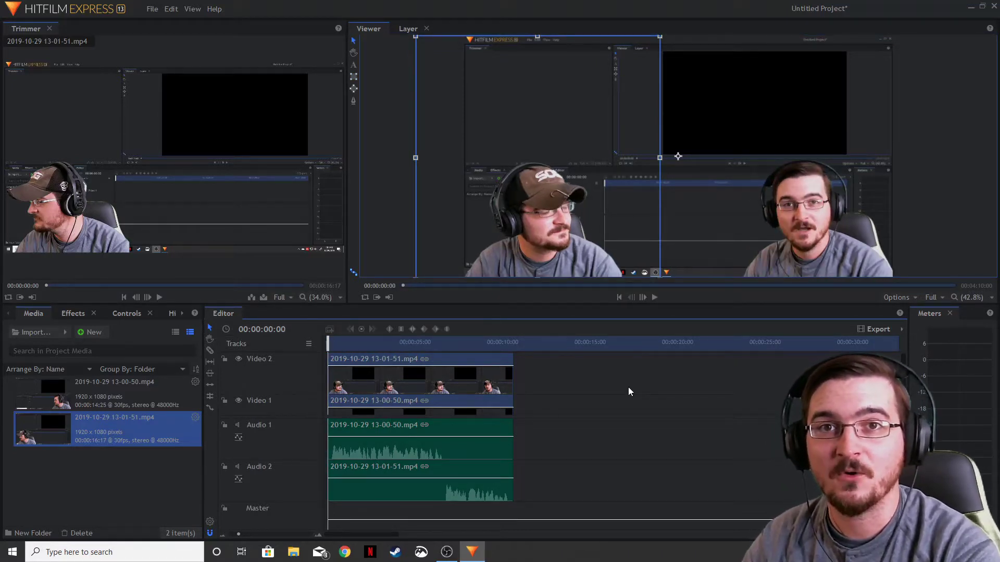
- Unmute Audio 2 and play the split-screen edit from 00:00:00 to 00:00:10:18
click(655, 298)
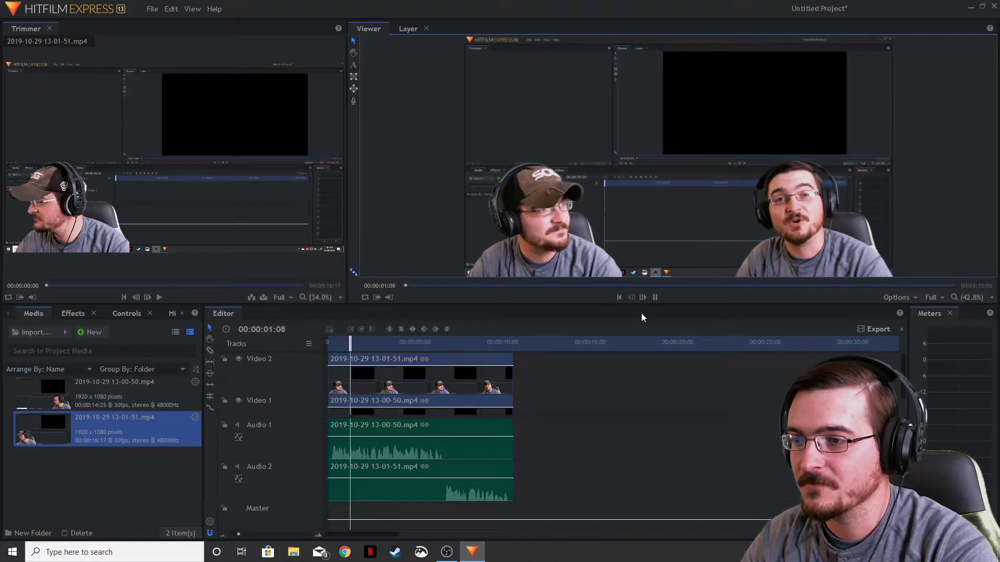
click(655, 297)
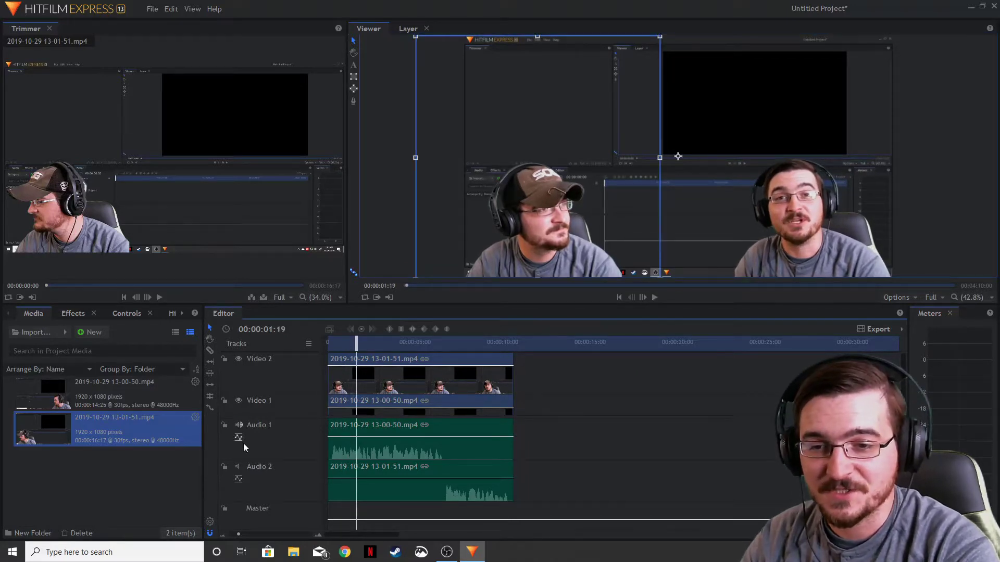
click(238, 467)
click(329, 342)
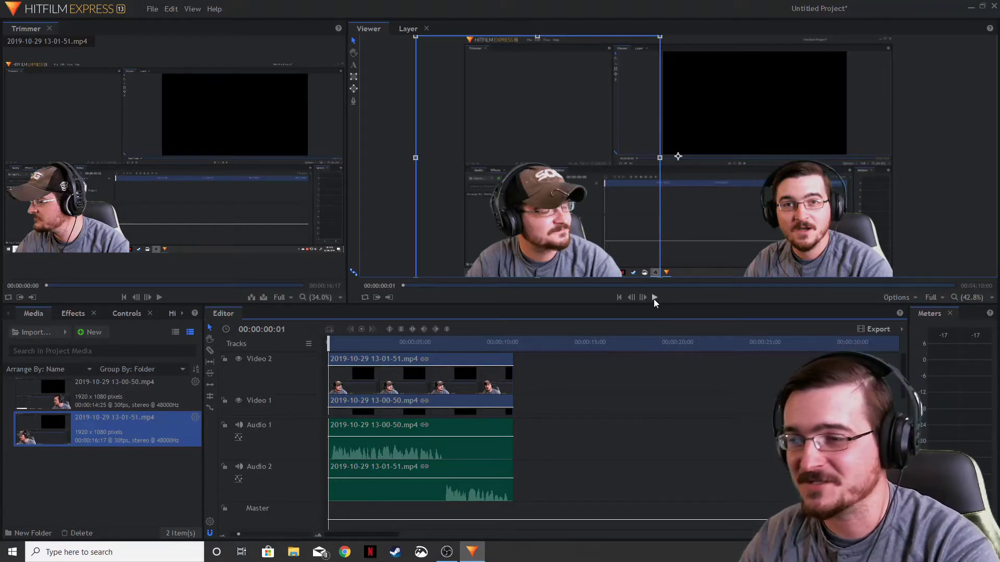
click(654, 298)
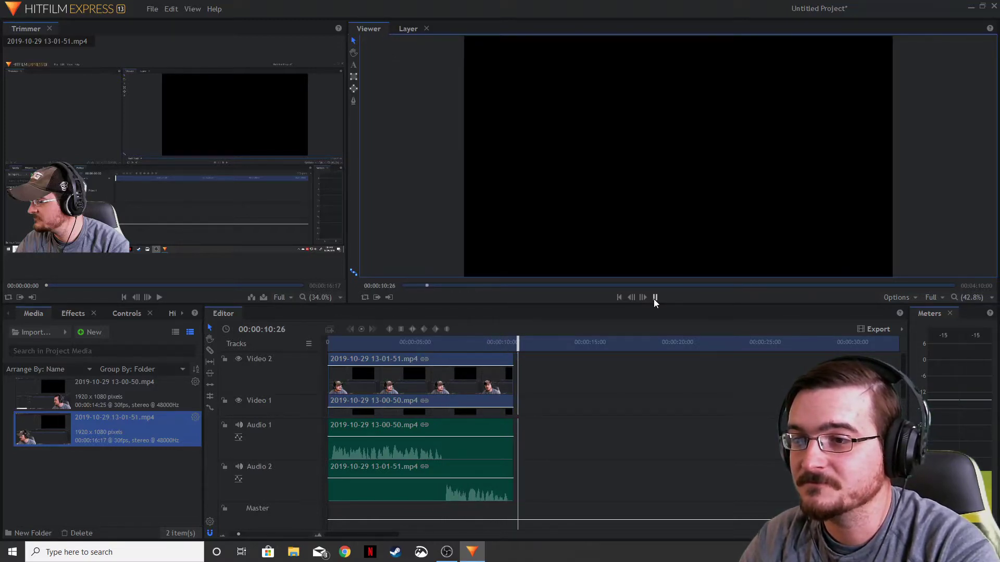
click(655, 298)
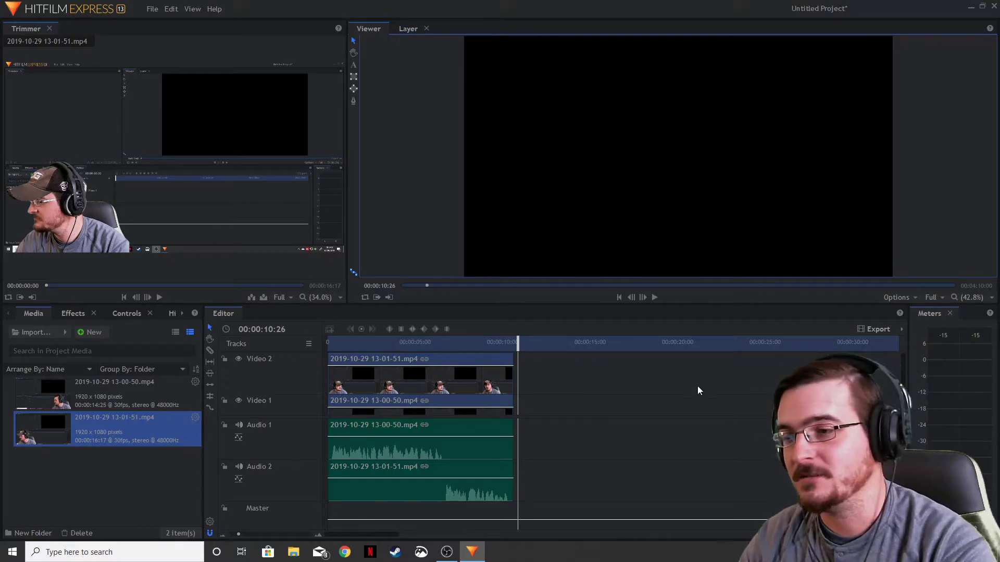
- Scrub the exported video to a frame showing both webcams side by side
click(515, 343)
drag(515, 344, 412, 350)
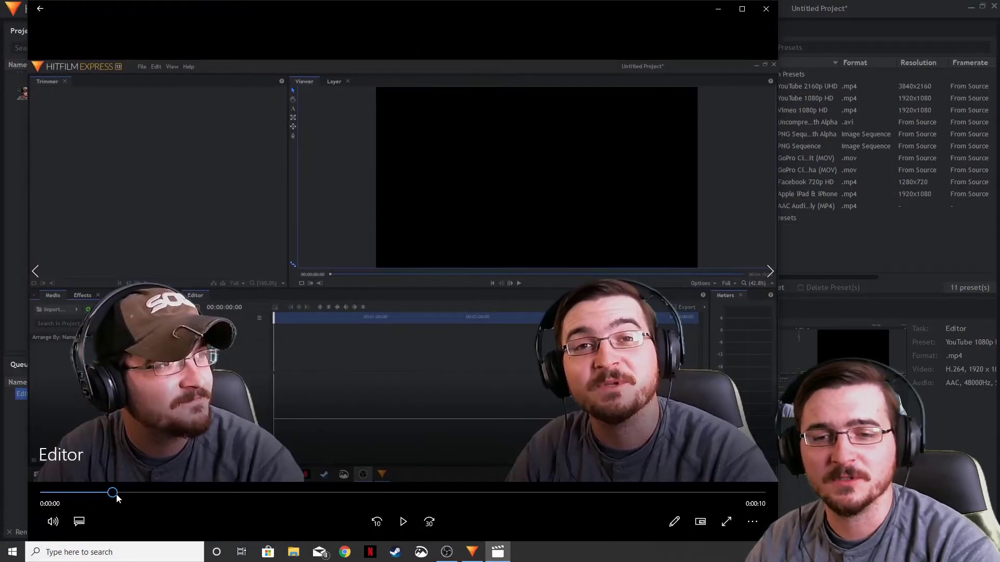
- Rewind the exported 10-second Editor clip to 0:00 and start playback
drag(113, 492, 50, 495)
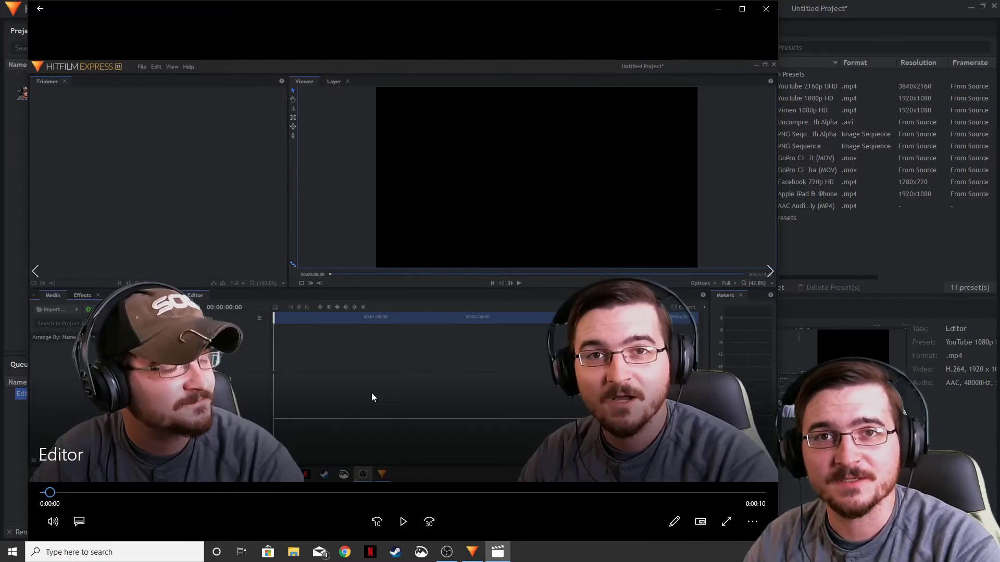
click(402, 522)
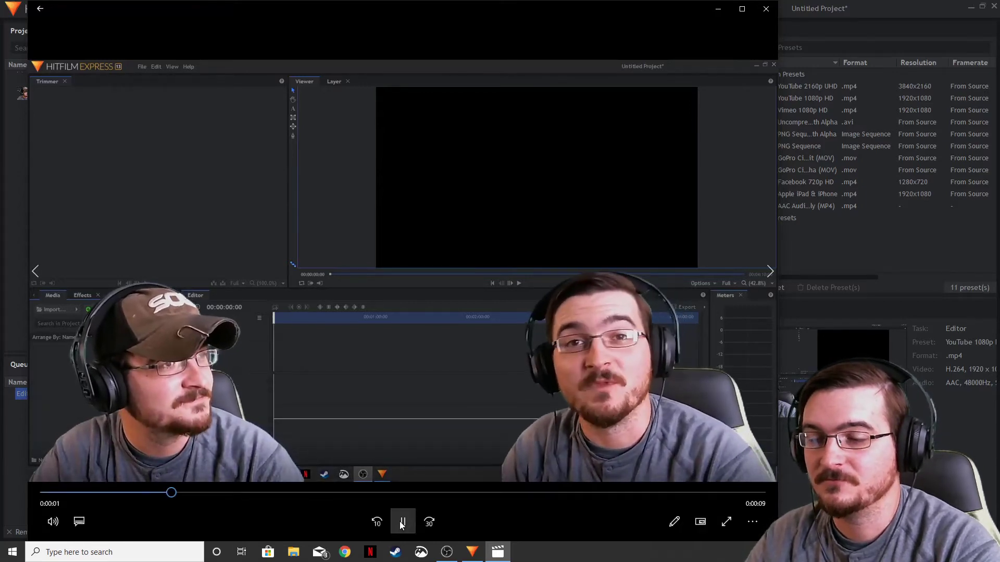